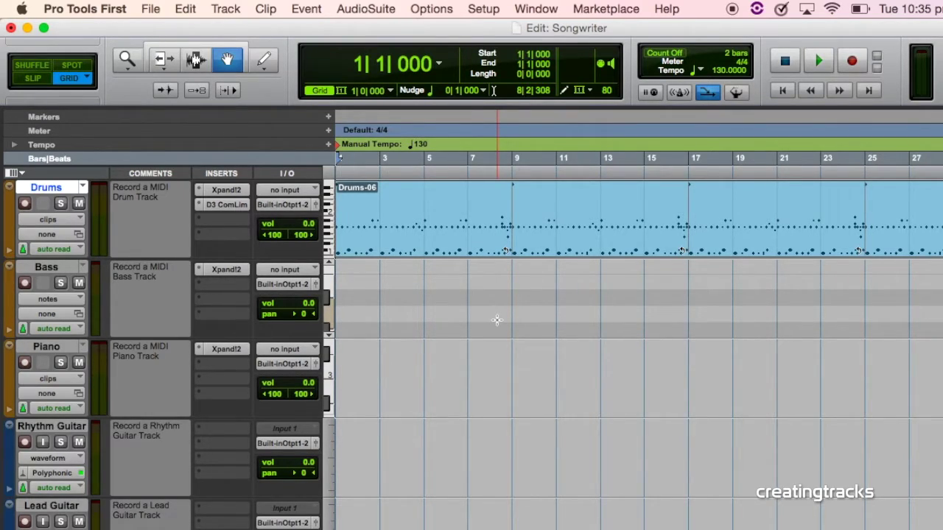
Close the Songwriter windows, create a blank non-template project named 'Twinkle Twinkle', and answer the save prompt.
left_click(11, 28)
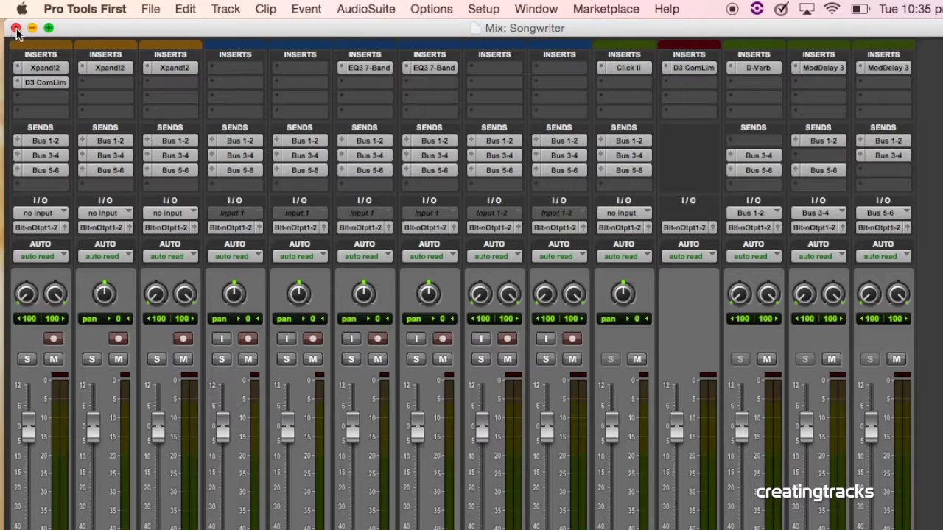
left_click(15, 28)
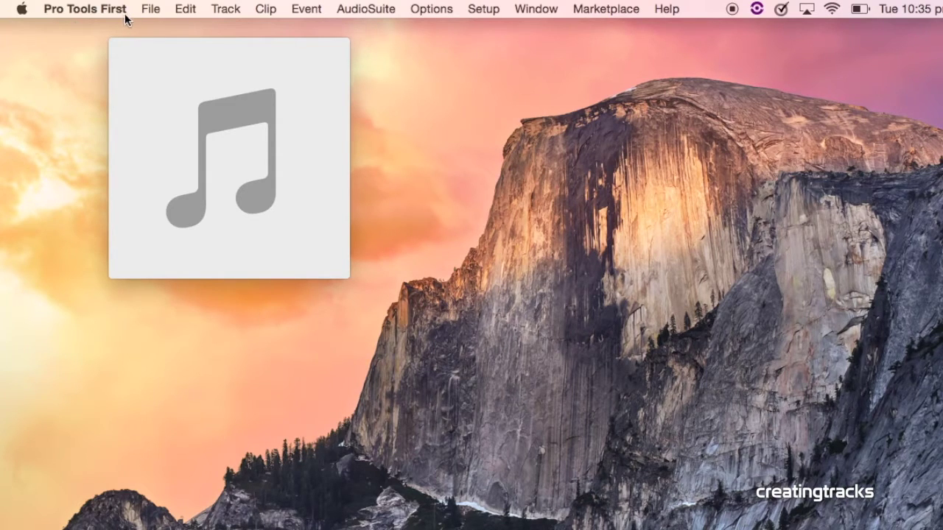
left_click(151, 9)
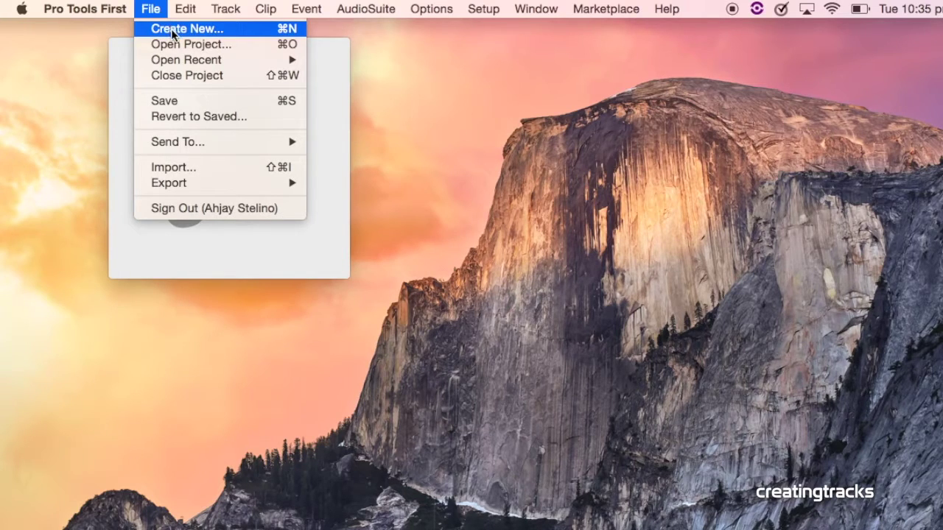
left_click(171, 29)
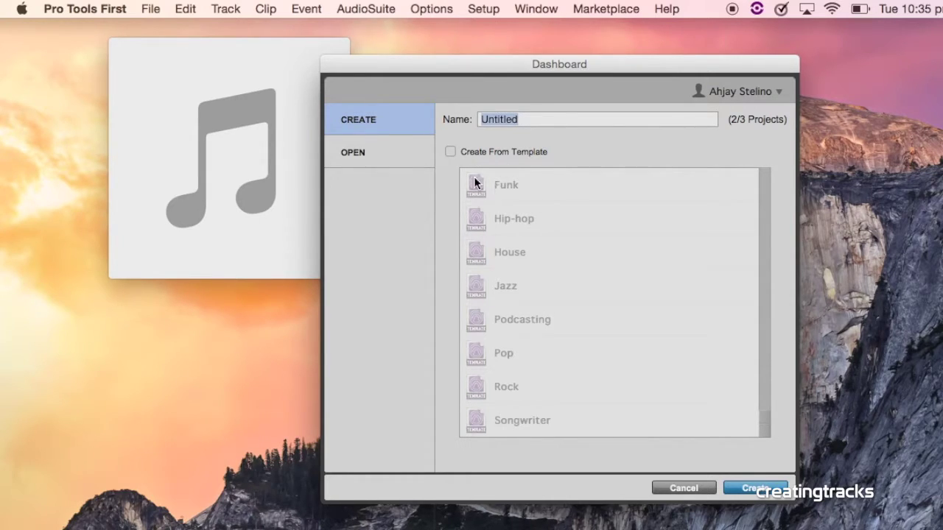
left_click(451, 151)
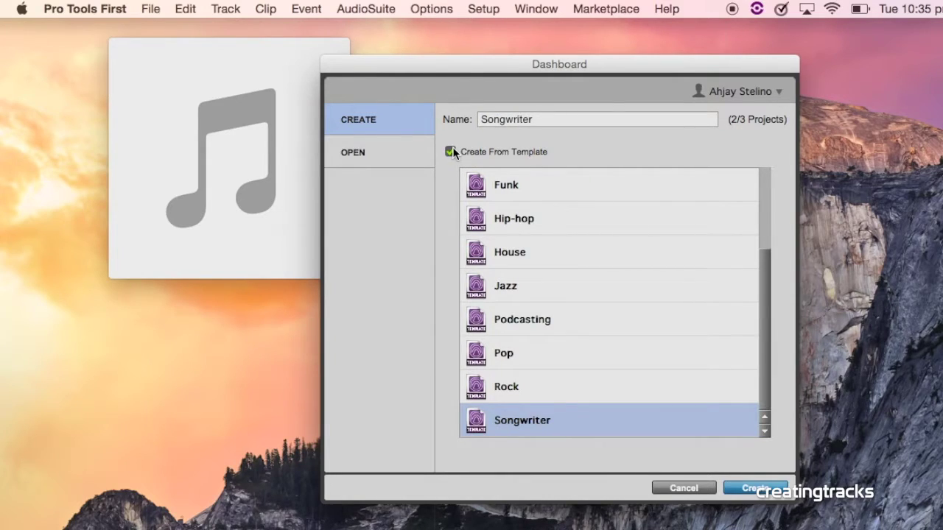
left_click(451, 151)
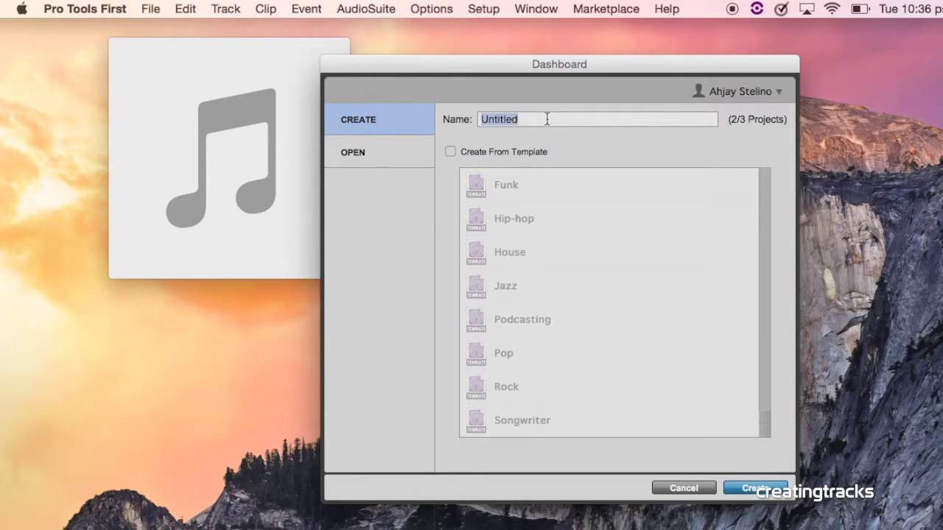
type("Twinkle ")
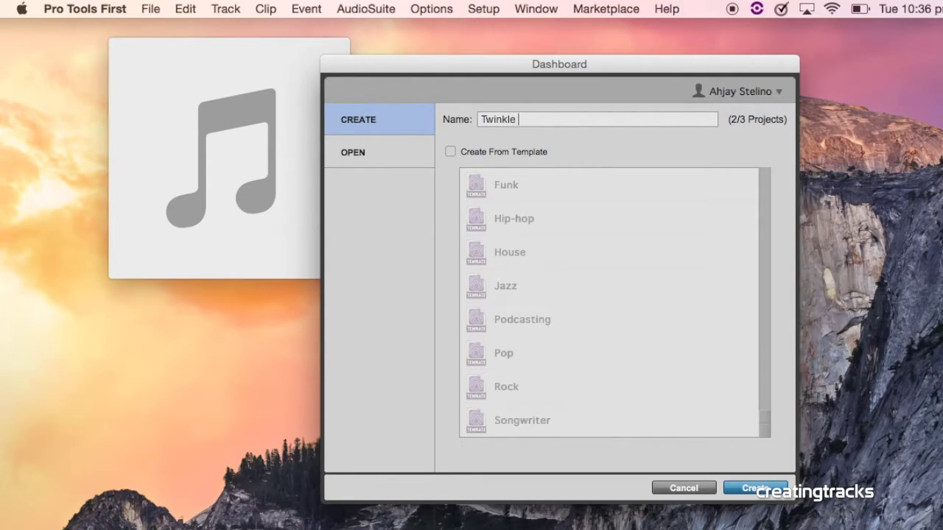
type("Twinkle")
left_click(758, 492)
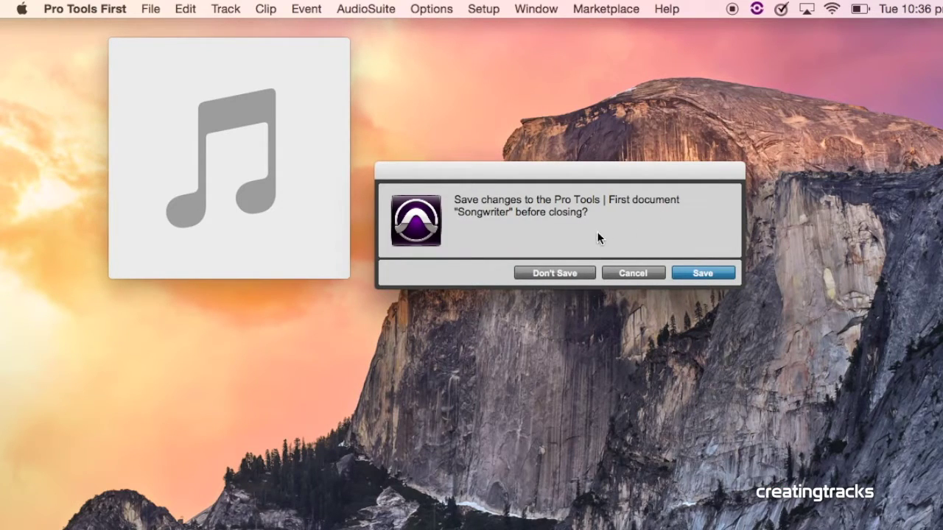
left_click(723, 274)
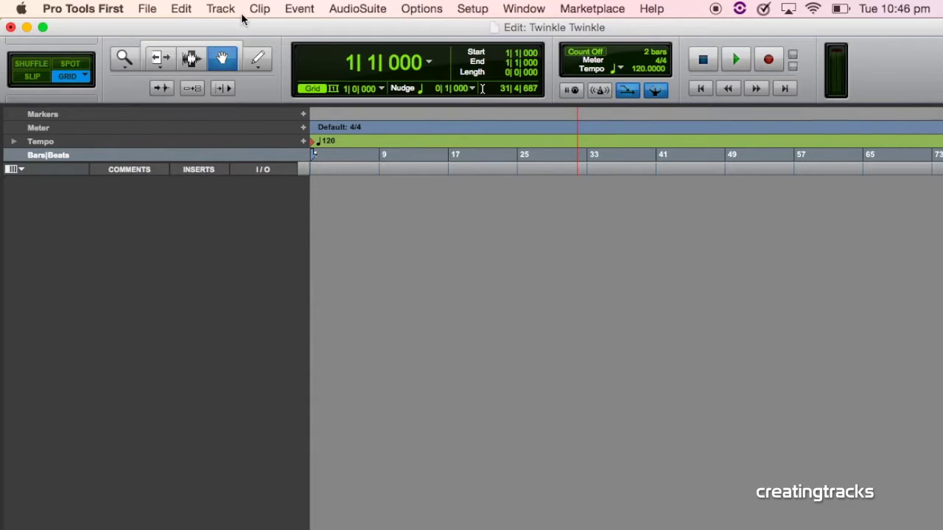
Add a Click track and test playback from the start.
left_click(224, 10)
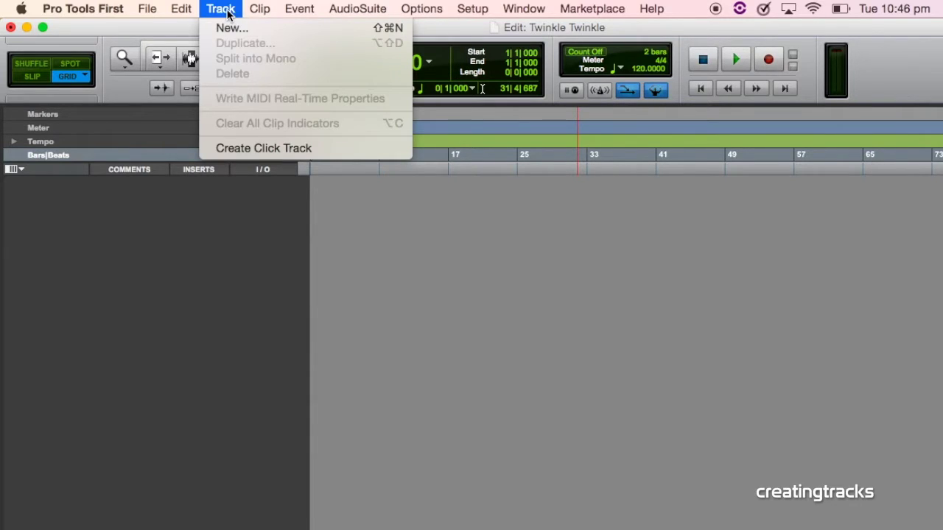
left_click(250, 149)
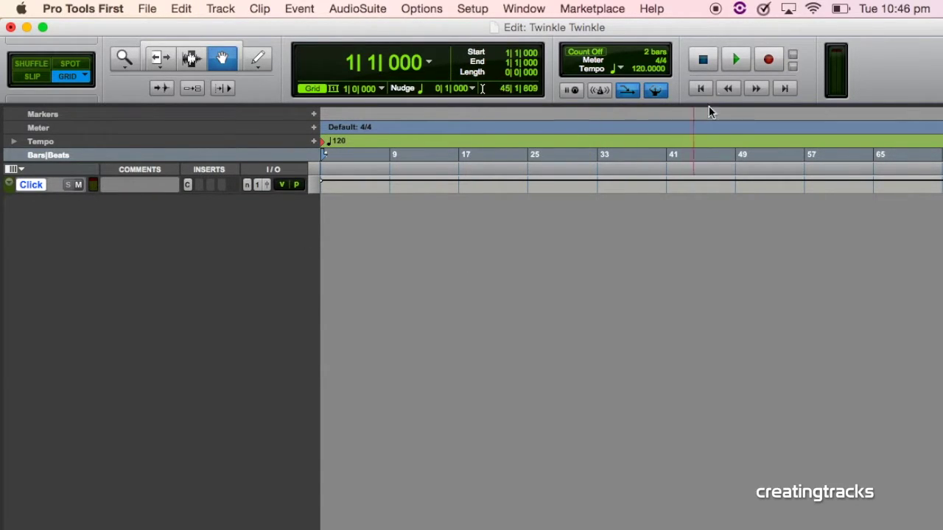
left_click(735, 60)
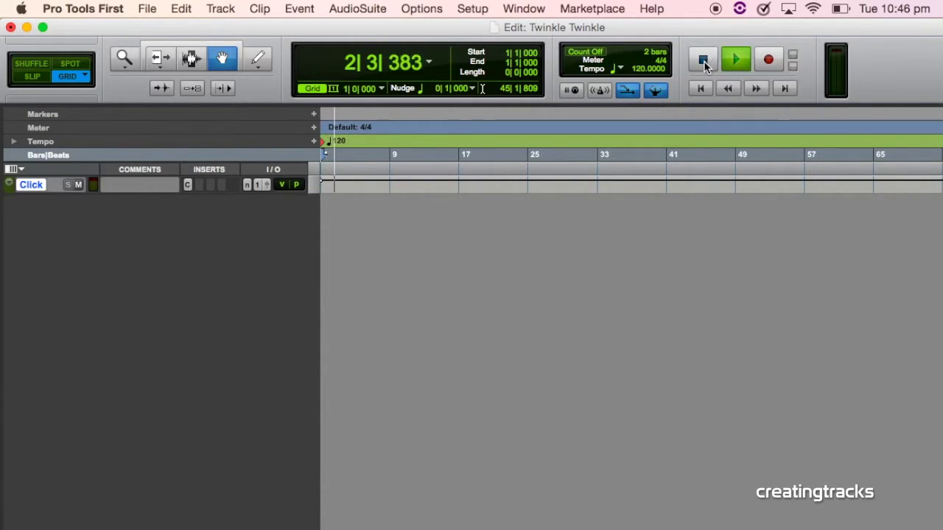
left_click(704, 61)
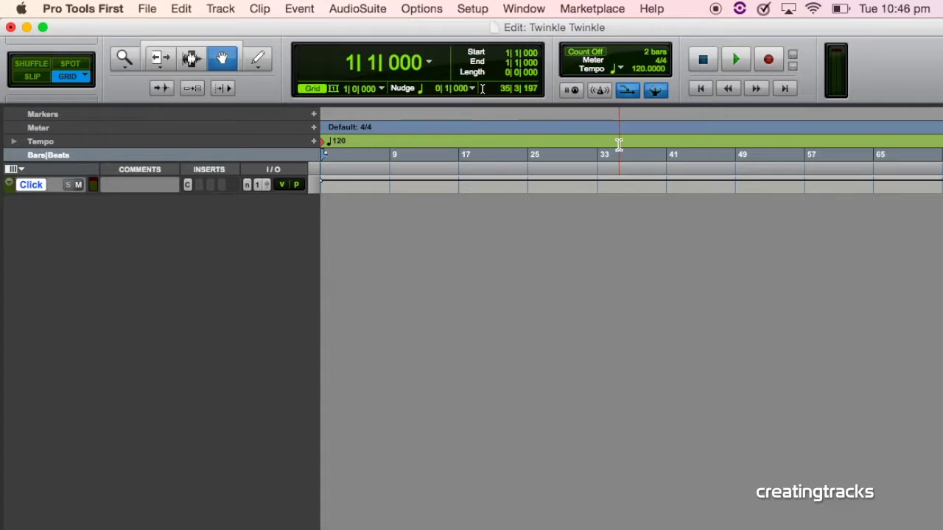
Turn on the metronome and play back to confirm the click is audible.
left_click(600, 91)
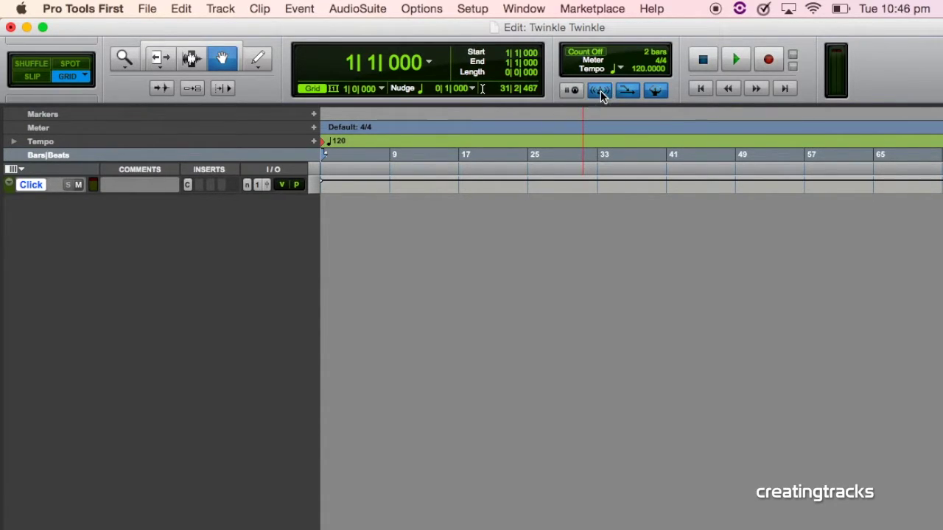
left_click(737, 61)
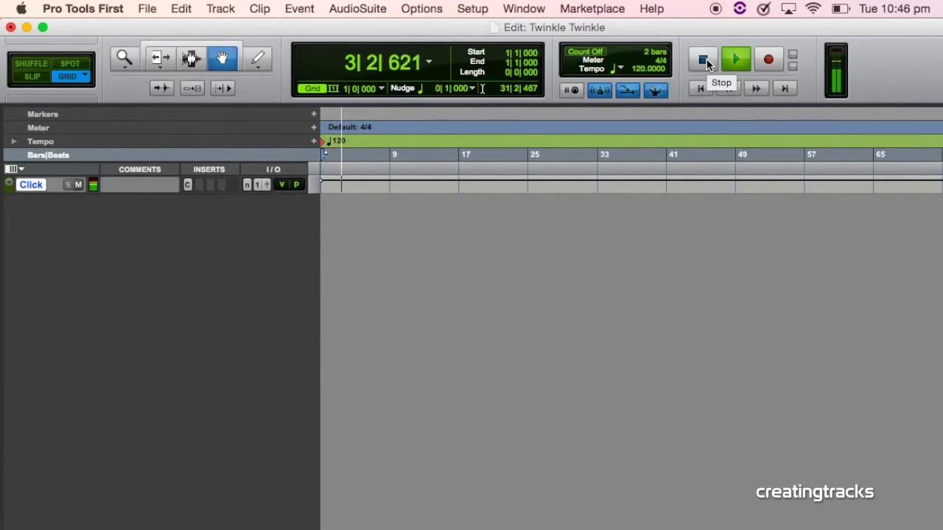
left_click(704, 62)
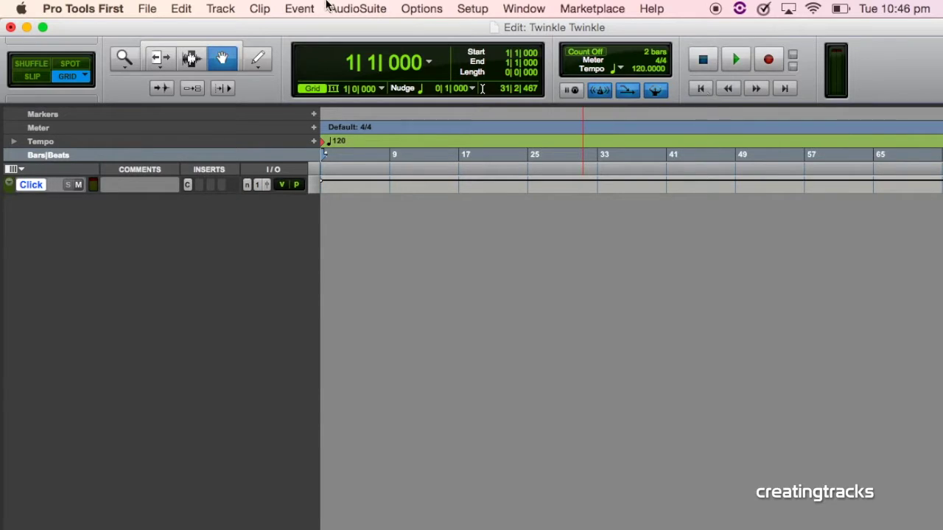
Create one new mono audio track and rename Audio 1 to 'Guitar'.
left_click(226, 11)
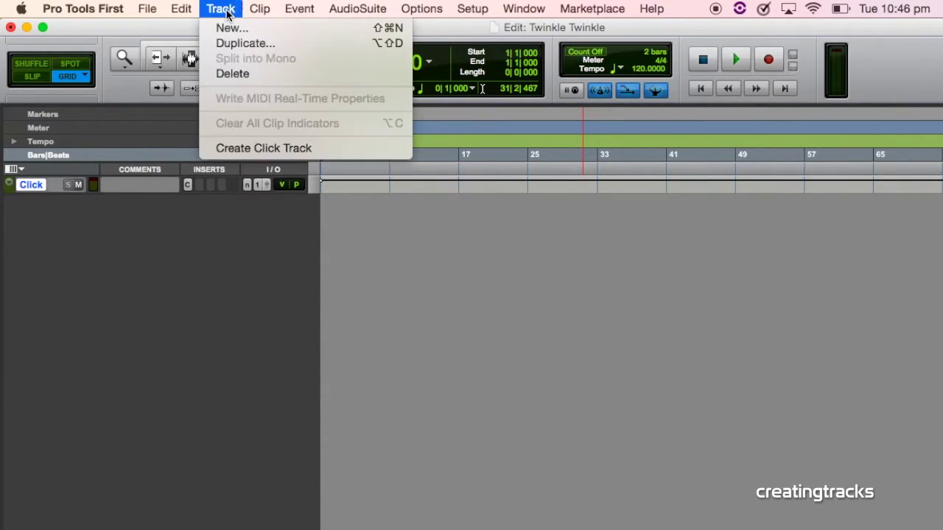
left_click(229, 30)
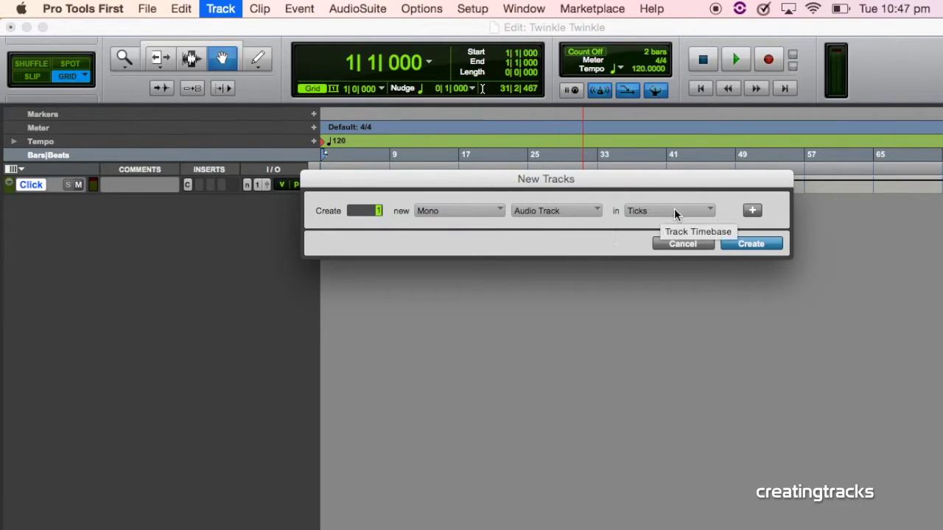
left_click(753, 243)
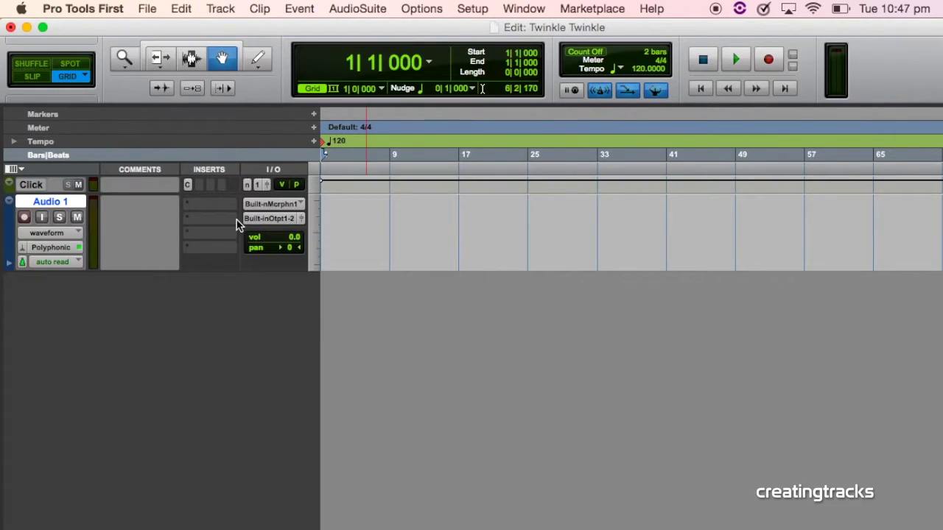
double_click(50, 201)
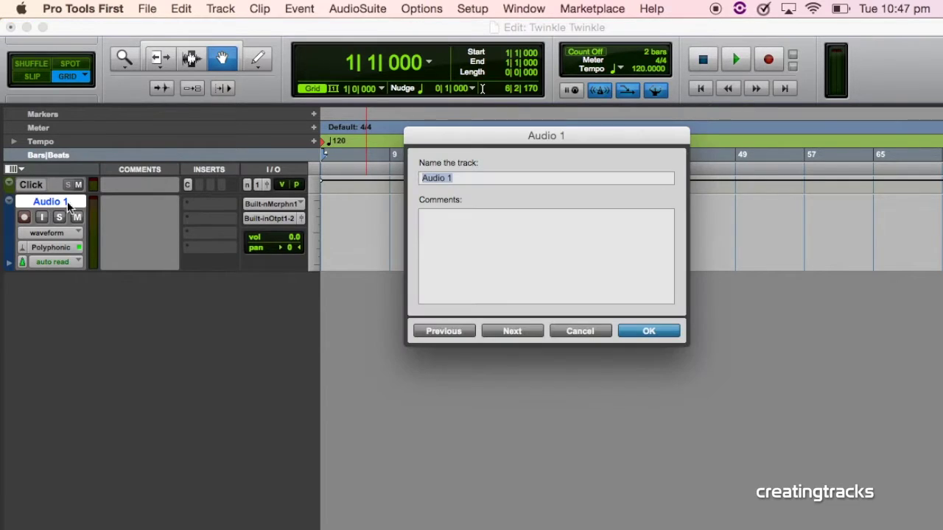
type("Guitar")
left_click(663, 333)
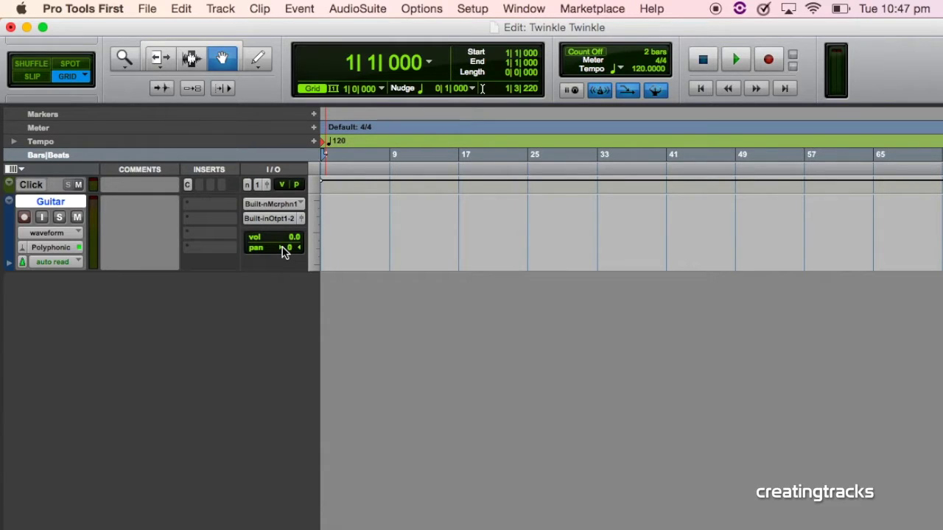
Enable count-off, record-arm the Guitar track, and start recording the guitar take.
key("KP_7")
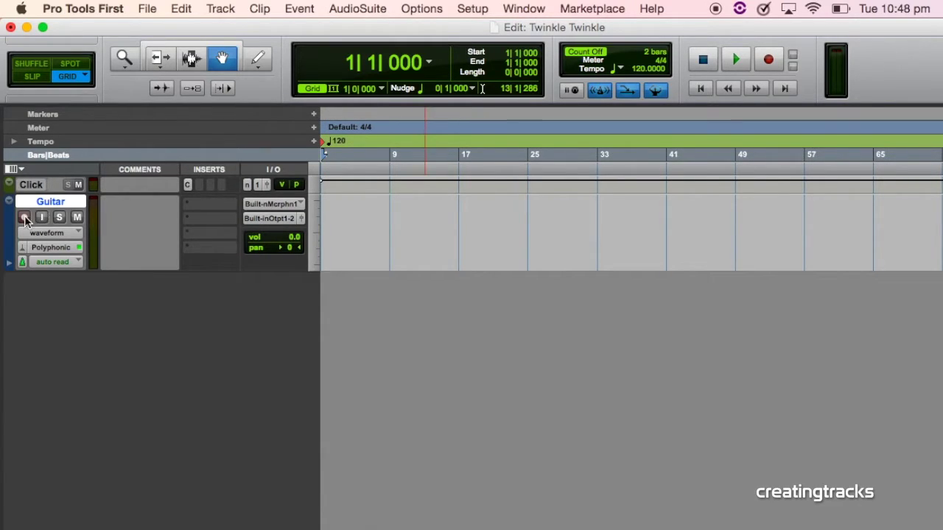
left_click(24, 218)
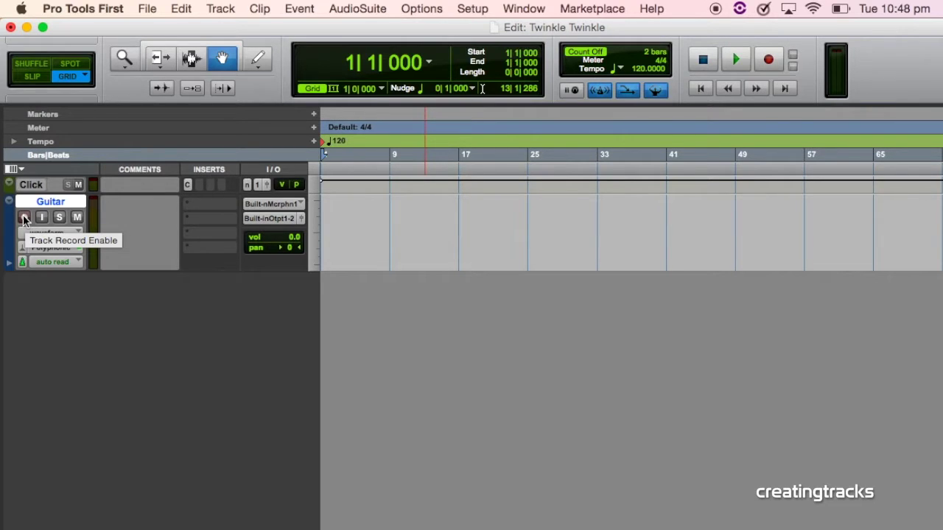
left_click(24, 218)
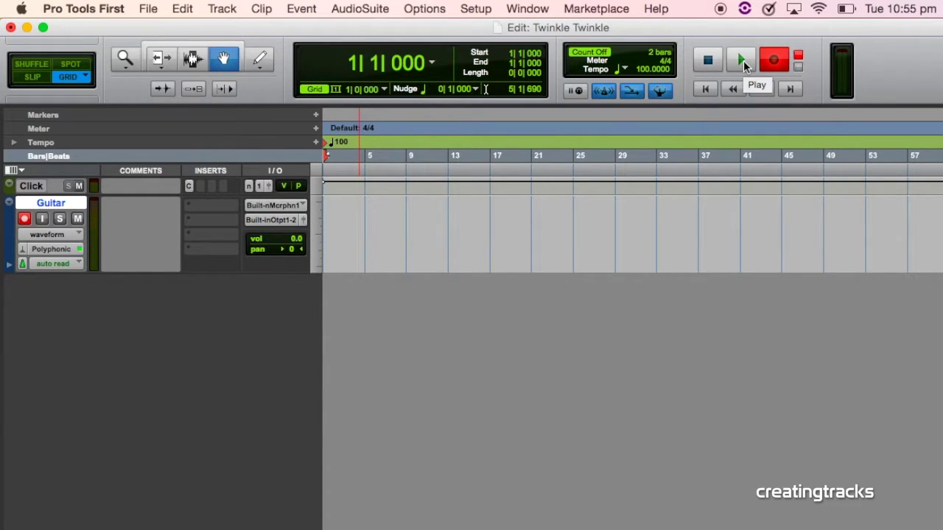
left_click(741, 60)
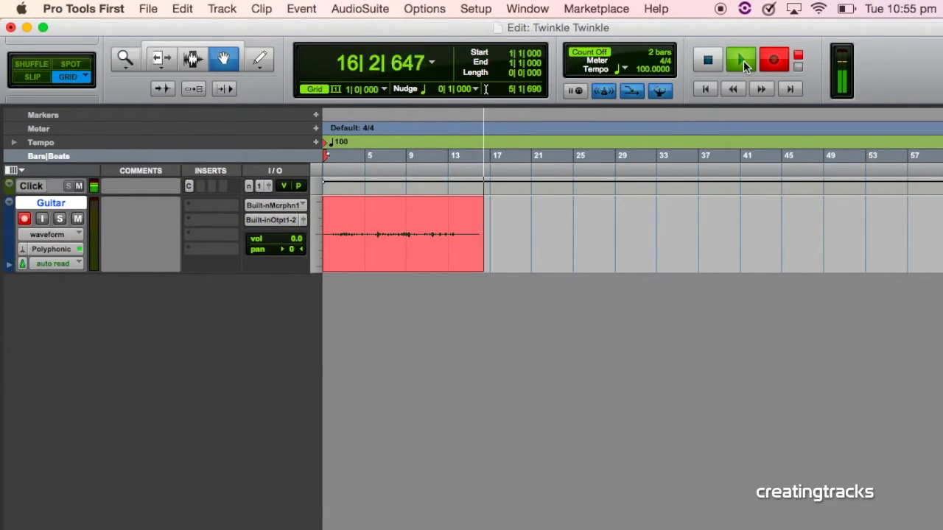
Stop recording once the Guitar_01-01 clip spans about 16 bars.
left_click(710, 61)
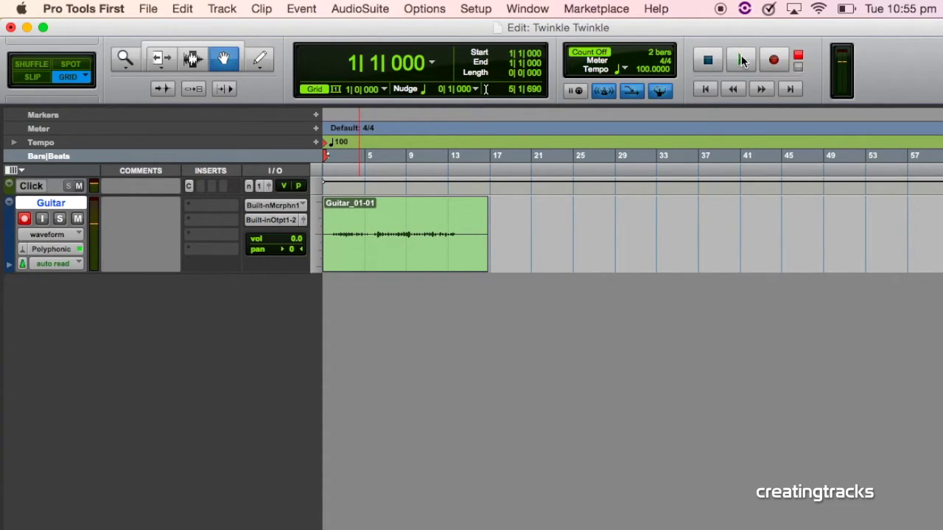
Play back the Guitar_01-01 take with the Click track muted, then return to bar 1 and disarm Guitar.
left_click(742, 60)
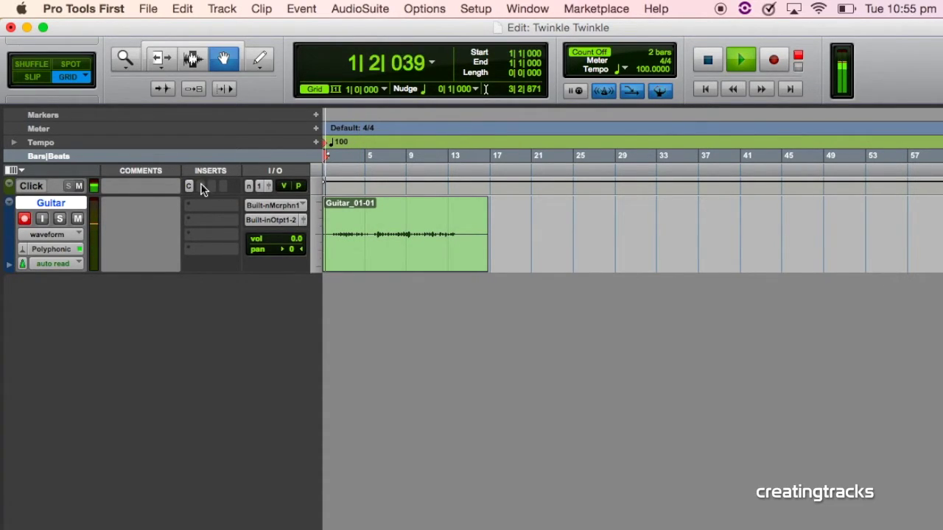
left_click(79, 188)
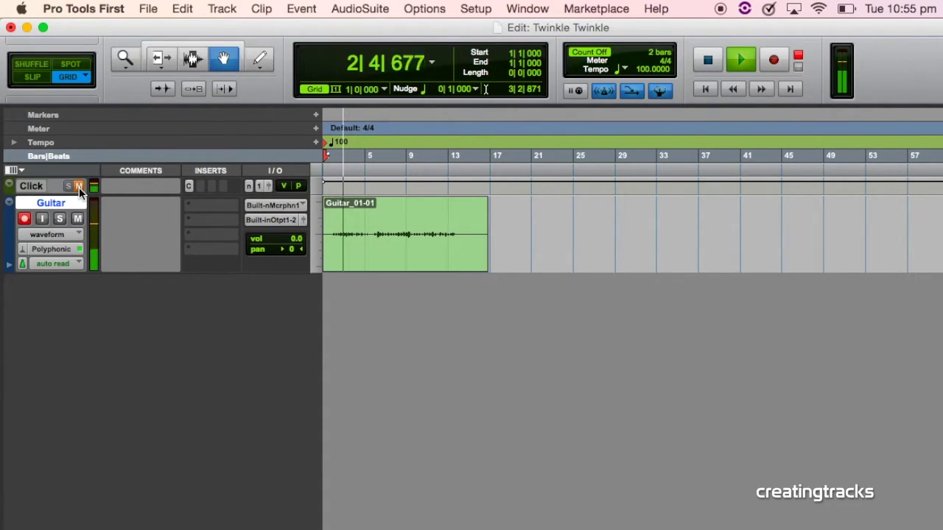
key("XF86AudioLowerVolume")
key("XF86AudioRaiseVolume")
key("XF86AudioRaiseVolume")
key("XF86AudioRaiseVolume")
key("XF86AudioRaiseVolume")
key("XF86AudioRaiseVolume")
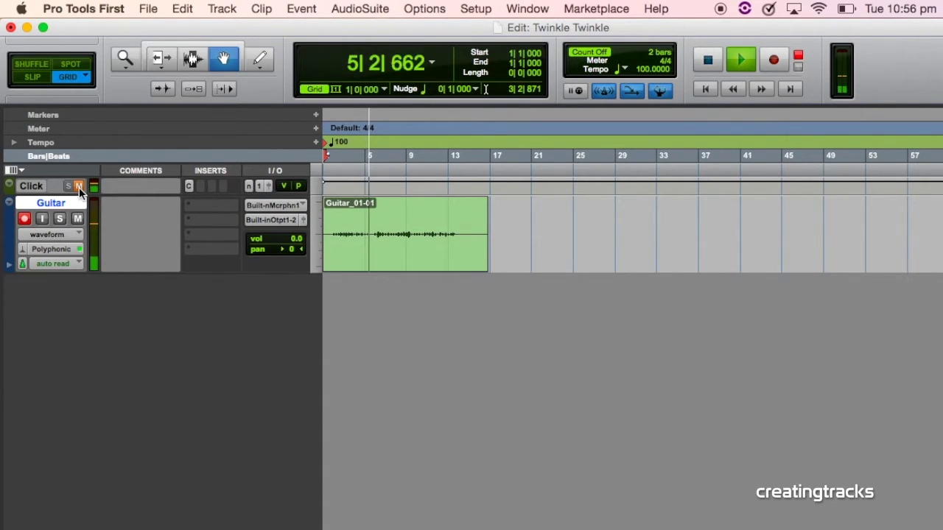
key("space")
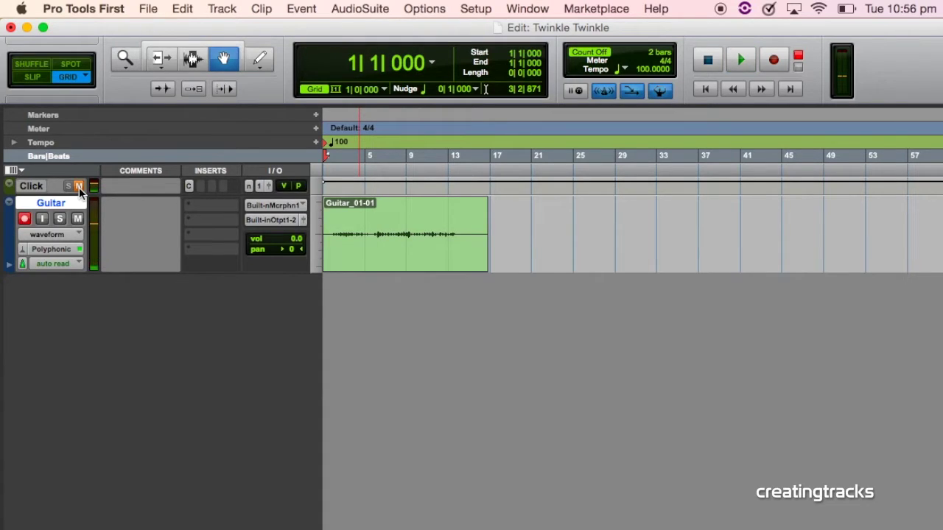
left_click(25, 218)
Create one new mono audio track and rename Audio 1 to 'Vocals'.
left_click(230, 10)
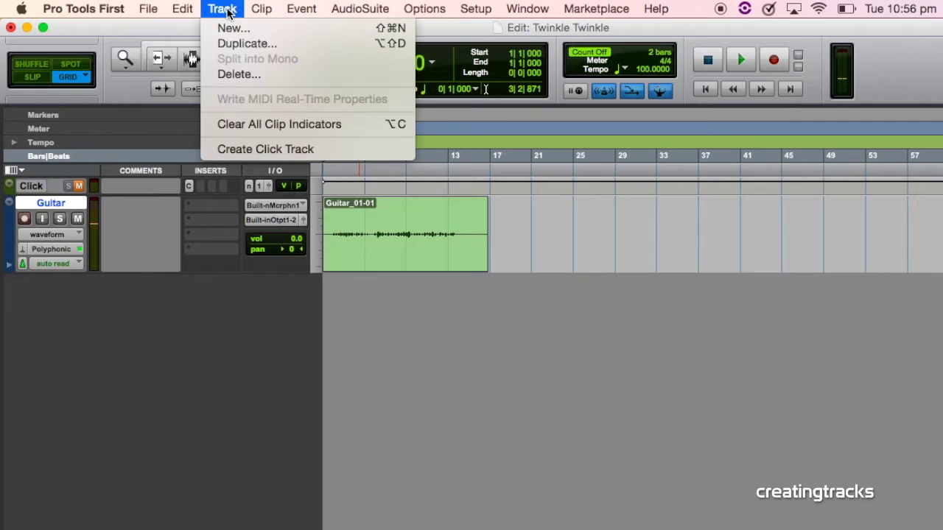
left_click(237, 28)
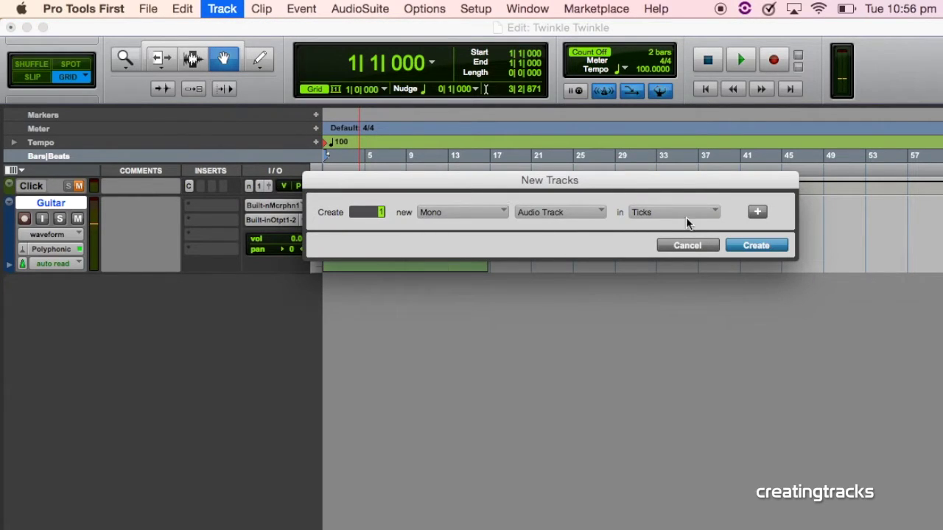
left_click(759, 246)
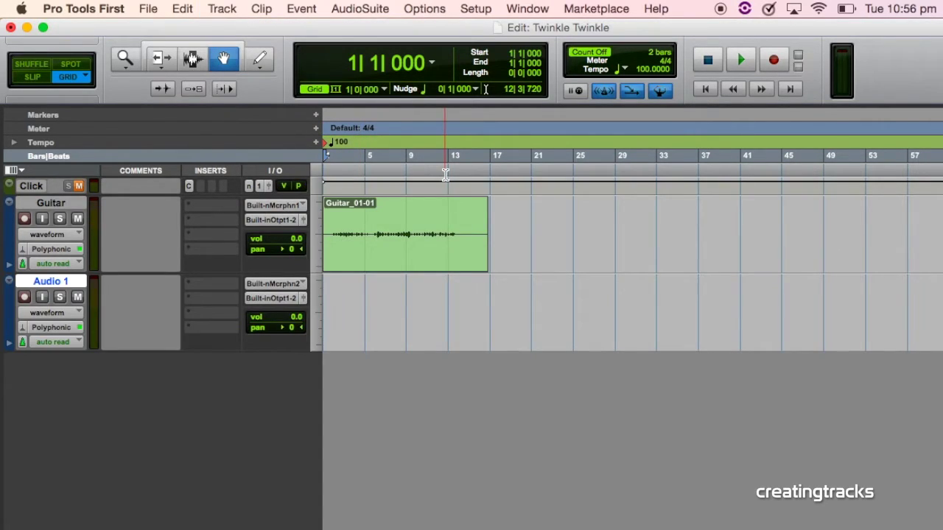
double_click(65, 283)
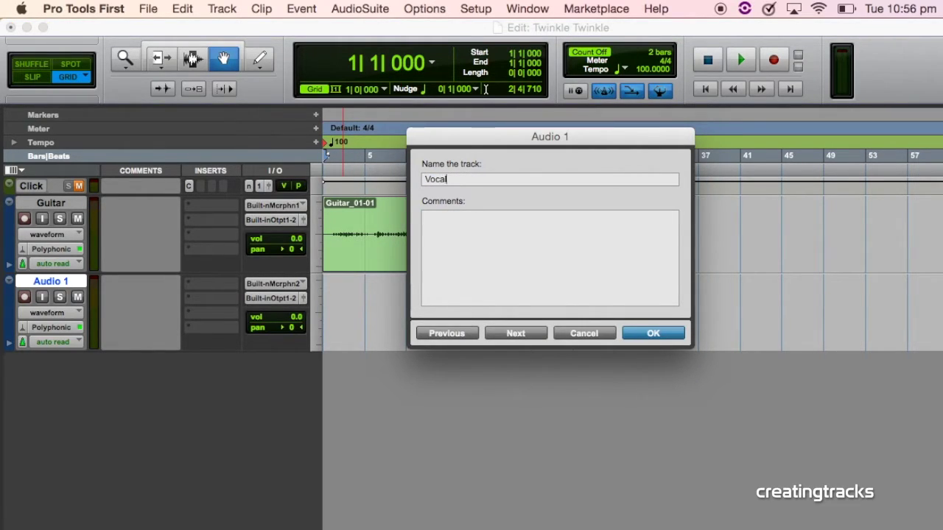
left_click(683, 332)
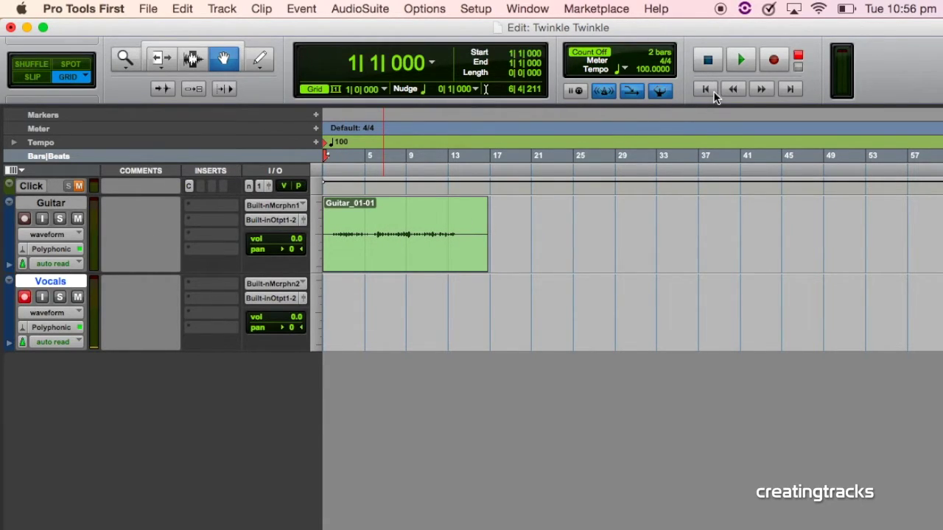
Record the Vocals_01-01 take with the click unmuted, stopping after about 14 bars.
left_click(774, 60)
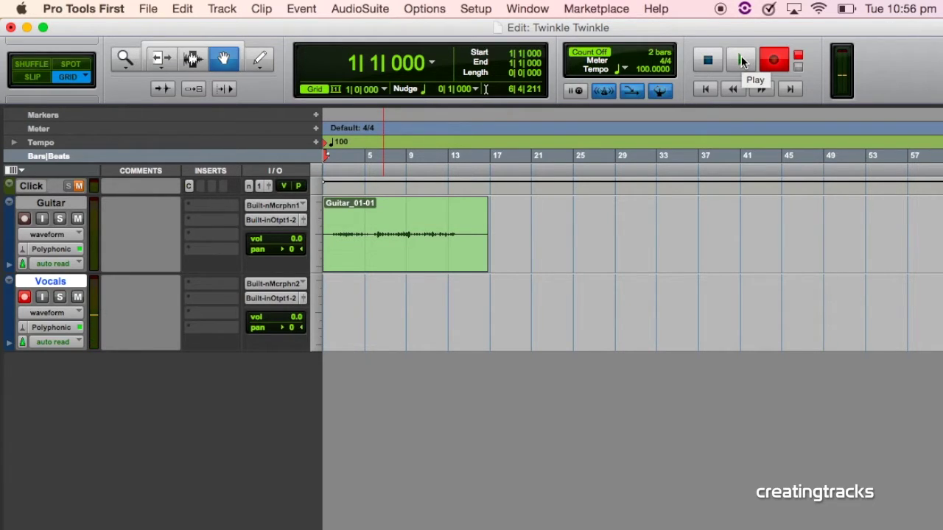
key("XF86AudioLowerVolume")
key("XF86AudioLowerVolume")
key("XF86AudioLowerVolume")
key("XF86AudioLowerVolume")
left_click(742, 60)
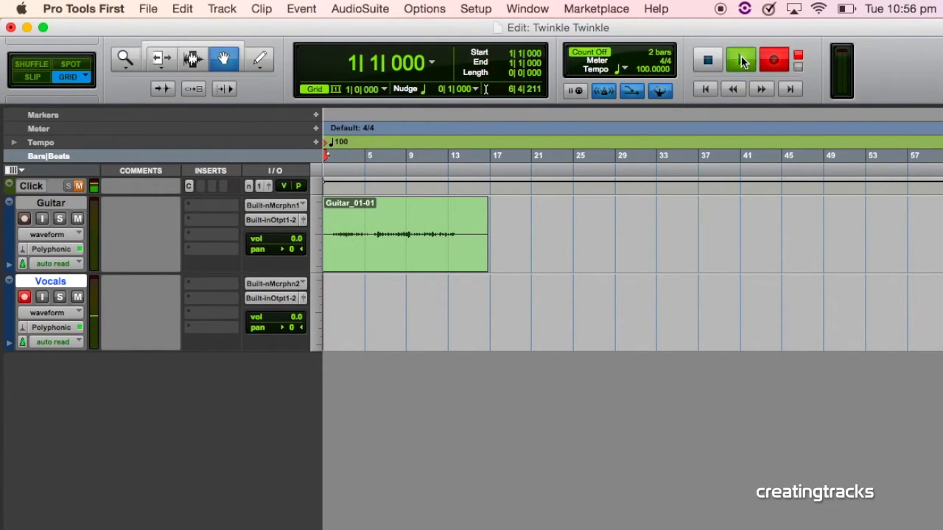
left_click(79, 186)
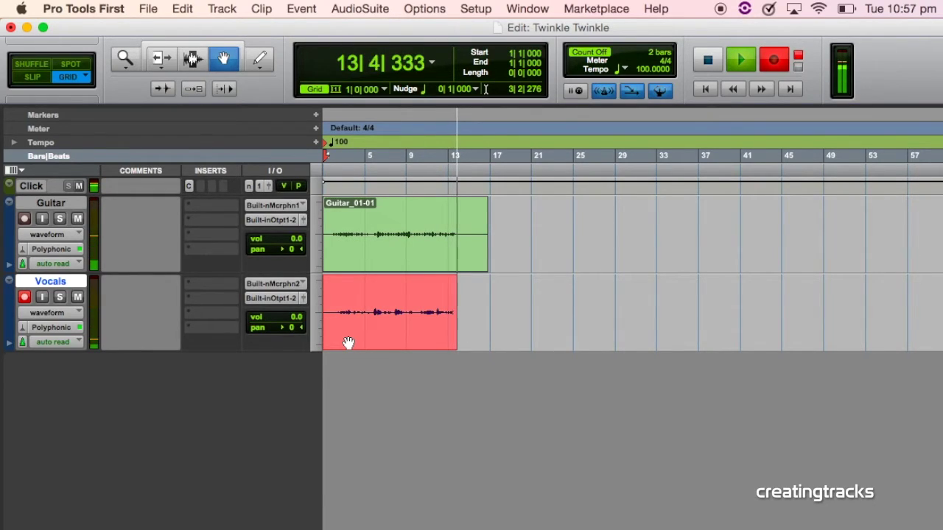
left_click(708, 59)
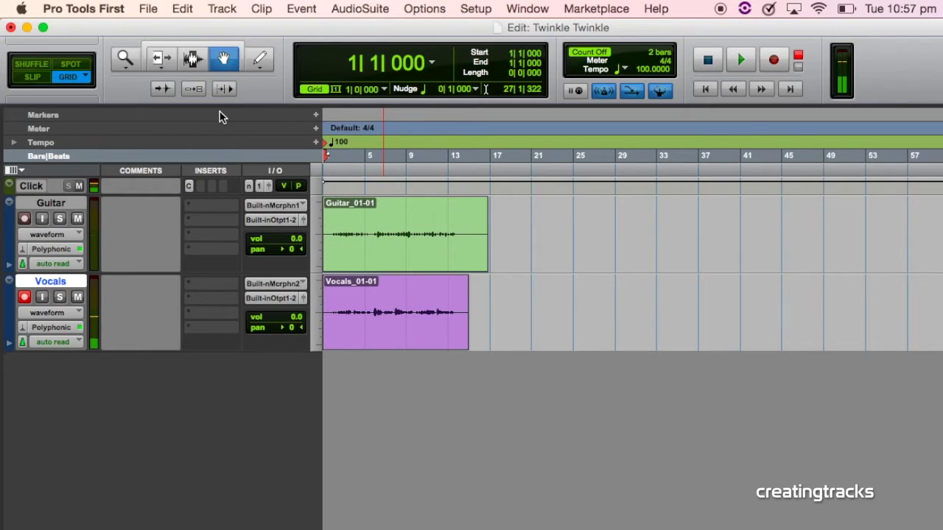
Mute the click, play the guitar and vocal takes together at higher volume, and select the Guitar clip.
left_click(79, 186)
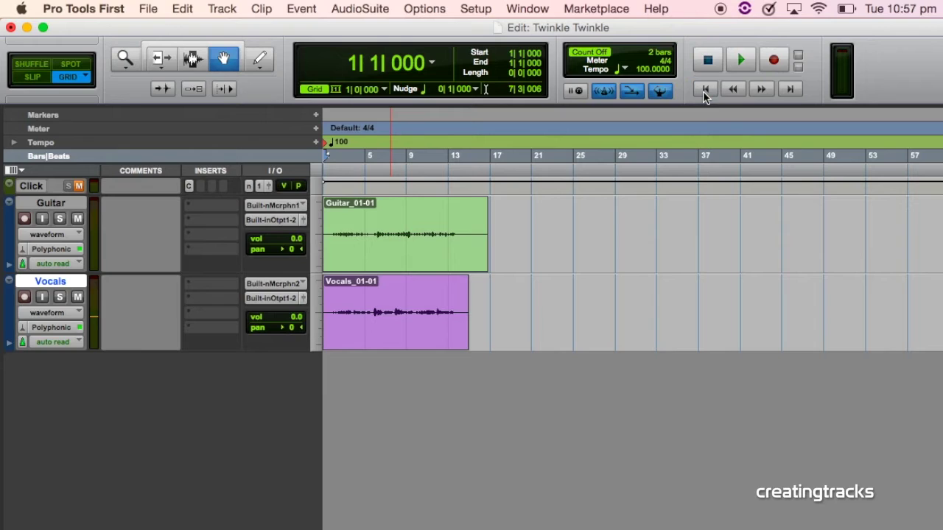
key("space")
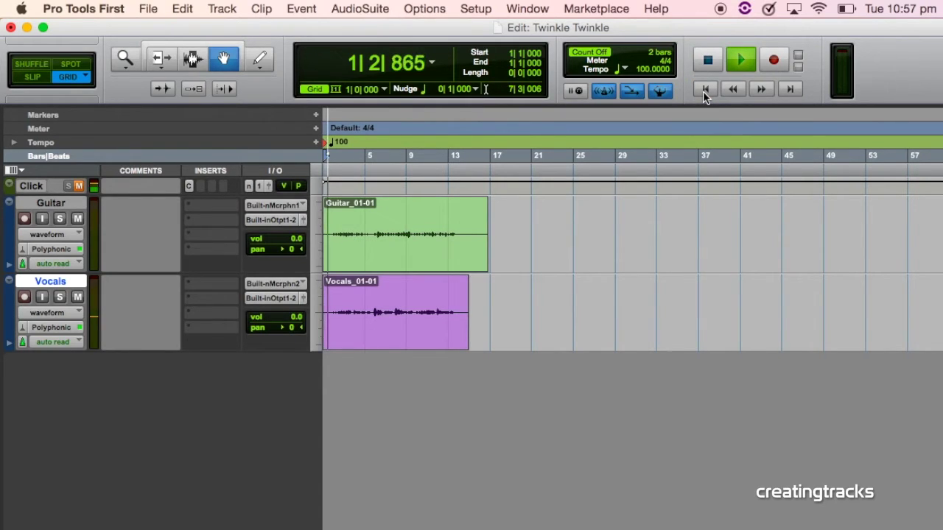
key("XF86AudioRaiseVolume")
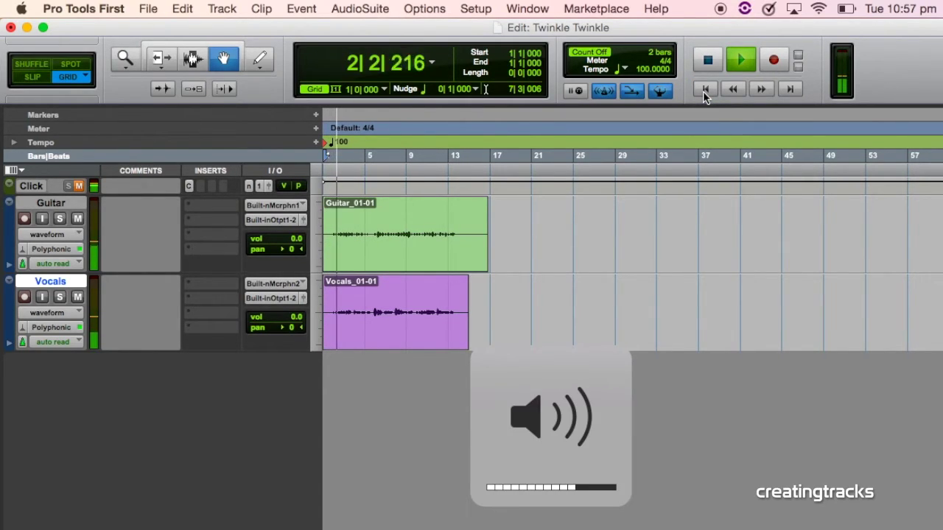
key("XF86AudioRaiseVolume")
key("XF86AudioRaiseVolume")
key("XF86AudioRaiseVolume")
key("XF86AudioRaiseVolume")
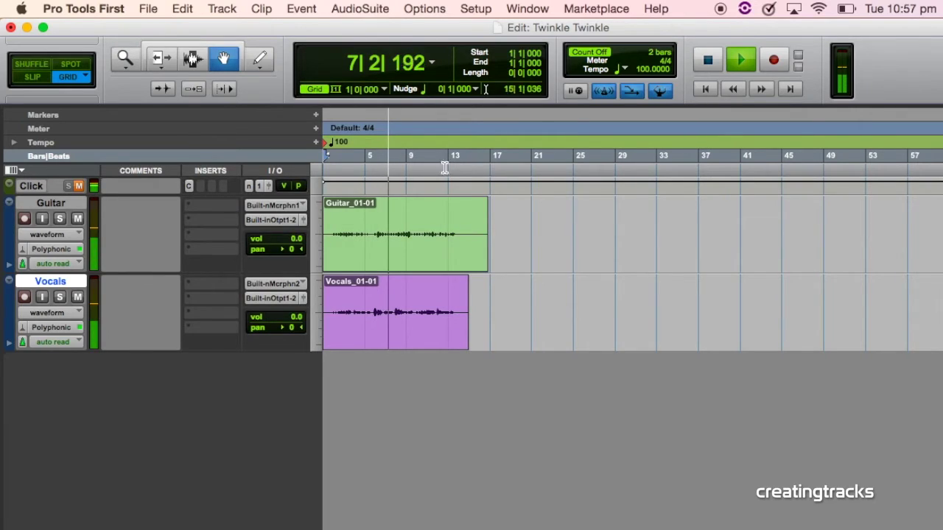
left_click(375, 230)
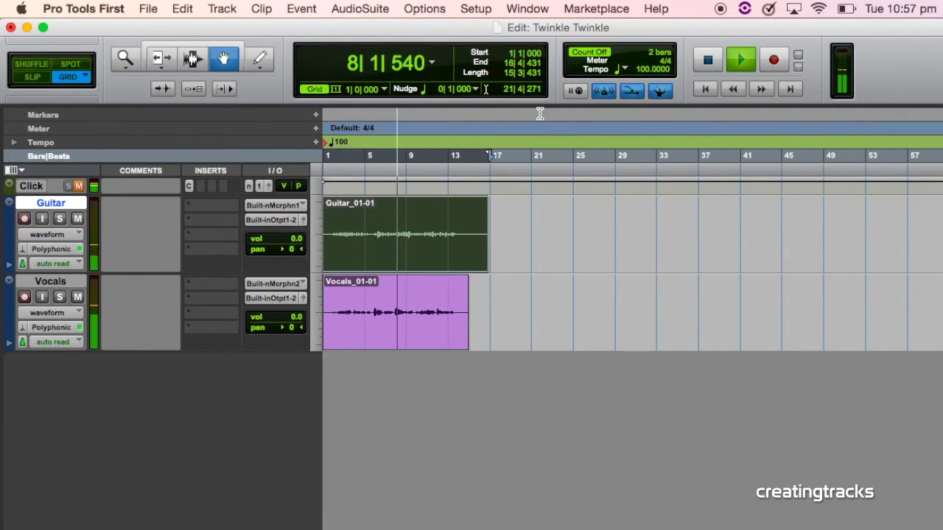
Stop playback, select both the Guitar and Vocals clips, and open Export Audio Mix.
left_click(713, 64)
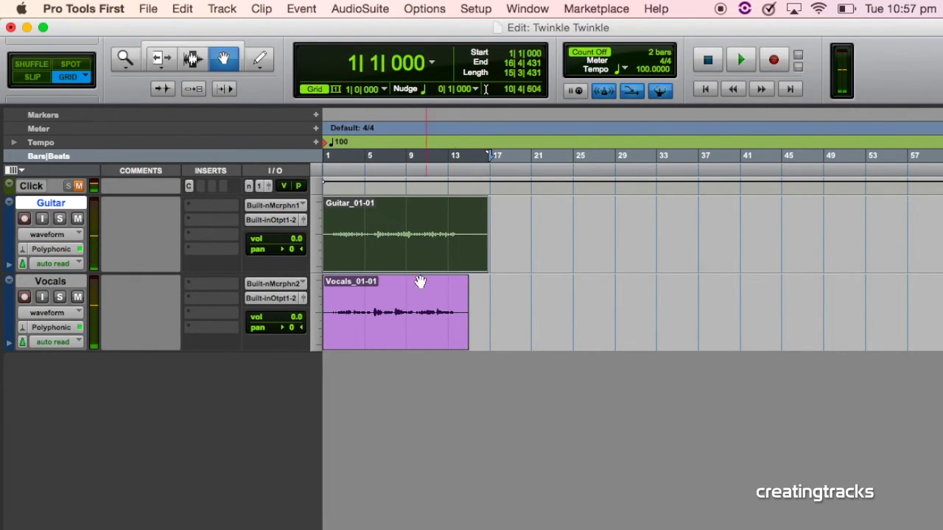
left_click(419, 307, "shift")
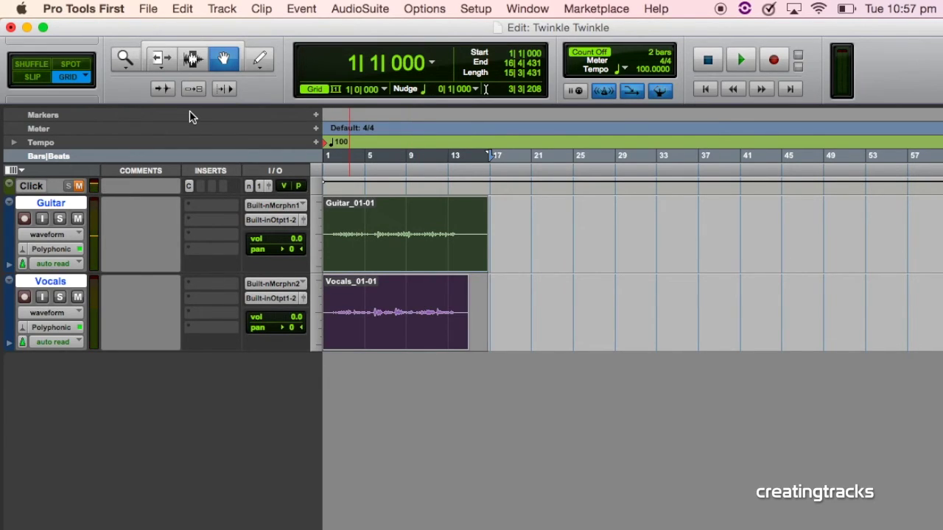
left_click(150, 9)
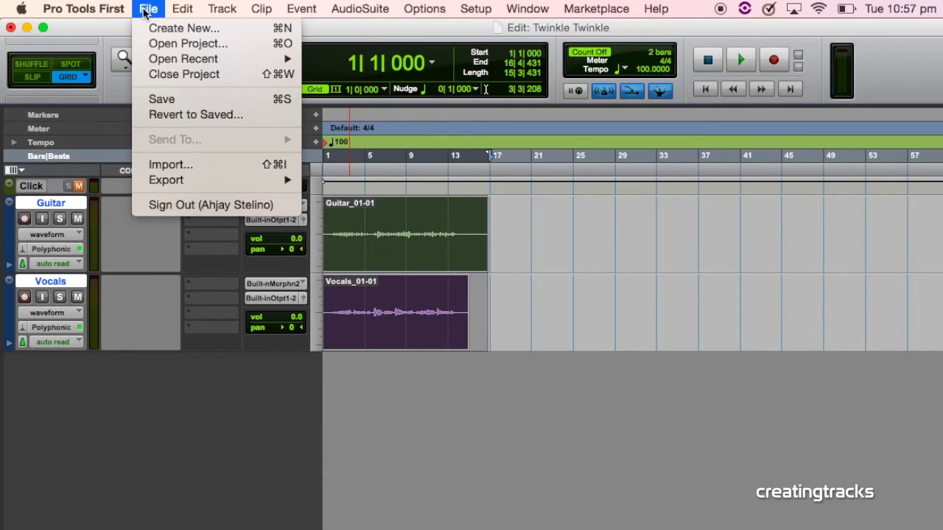
mouse_move(224, 181)
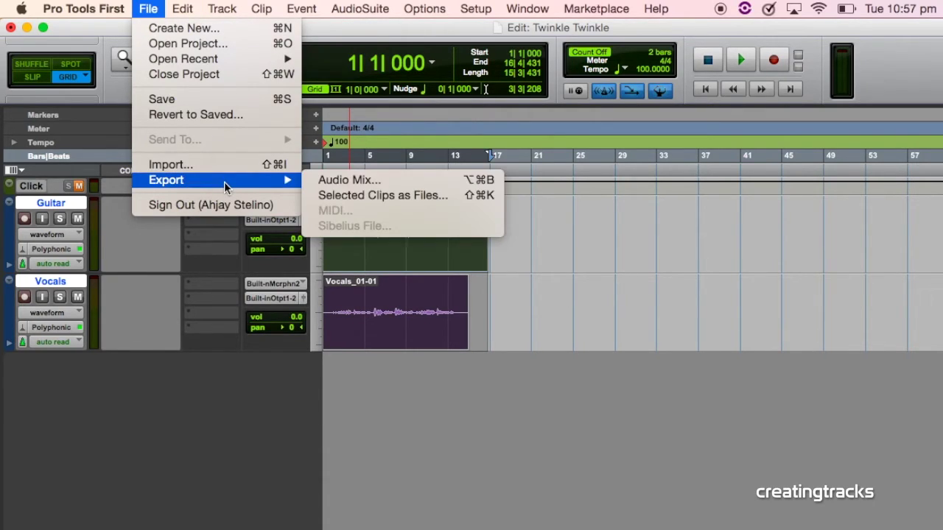
left_click(356, 185)
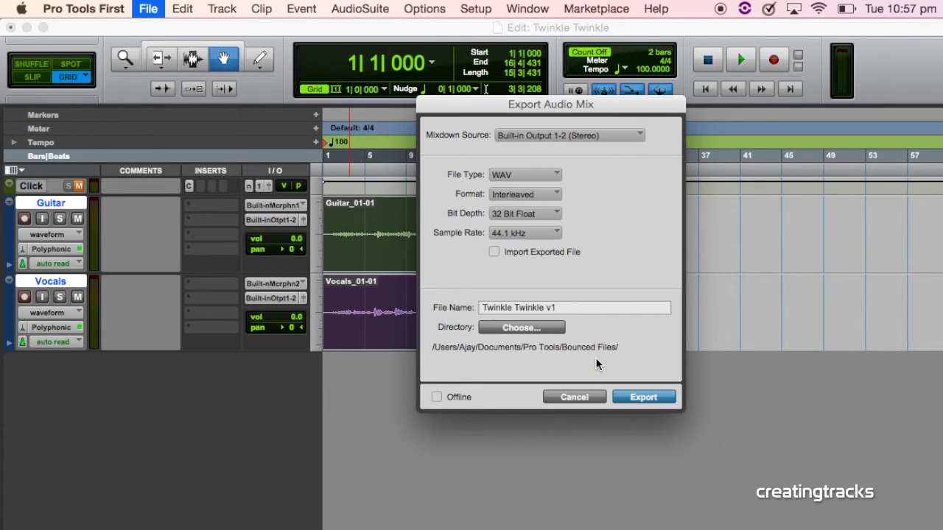
Export the mix offline as a 16-bit, 44.1 kHz WAV.
left_click(551, 214)
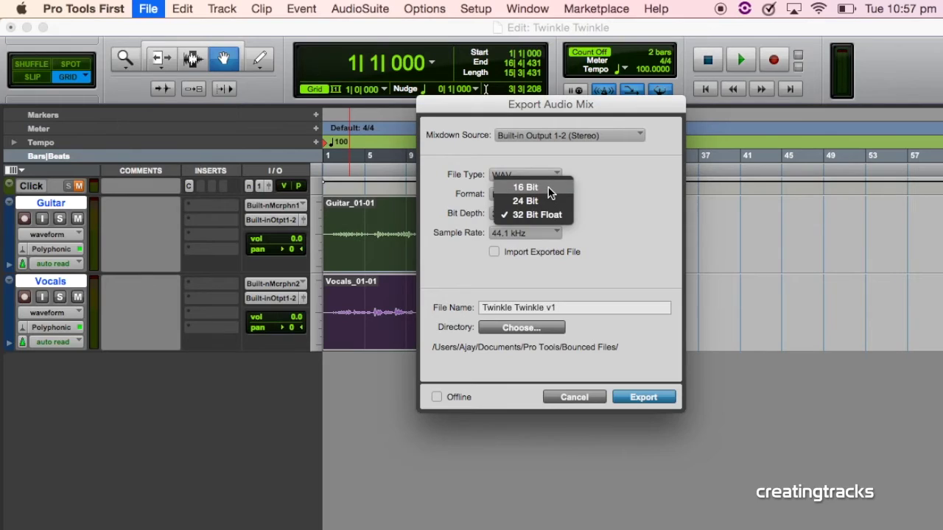
left_click(551, 191)
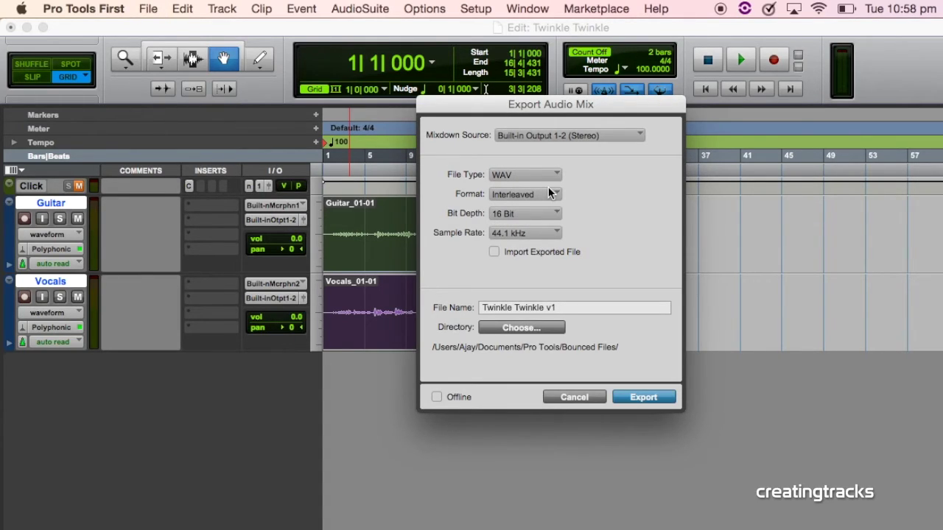
left_click(514, 235)
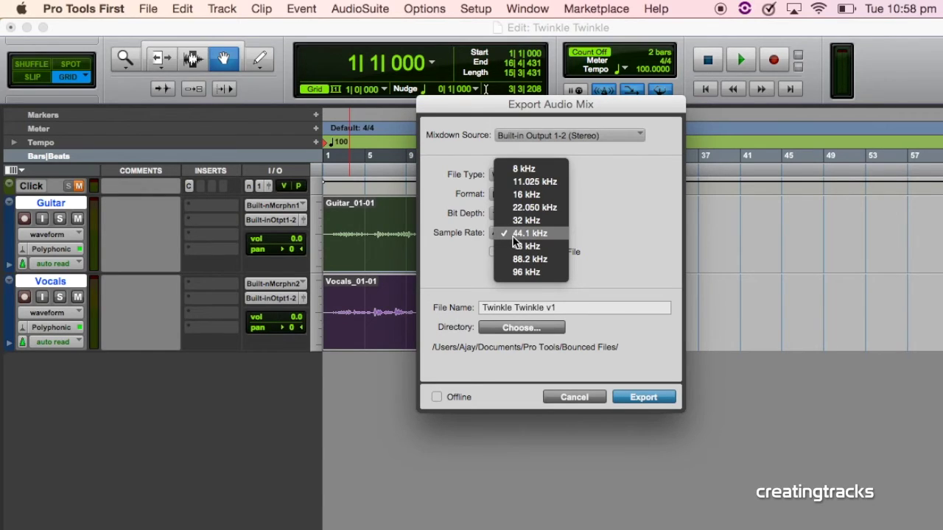
left_click(520, 236)
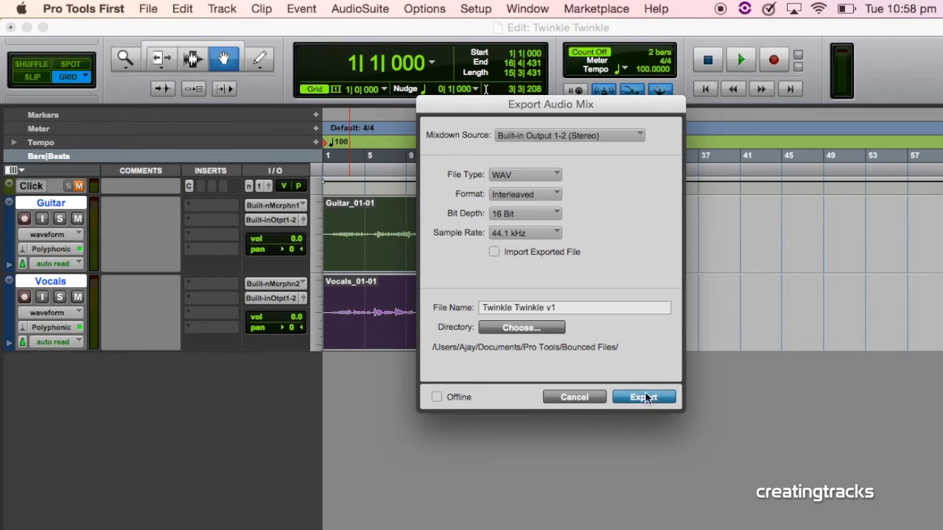
left_click(436, 397)
left_click(643, 397)
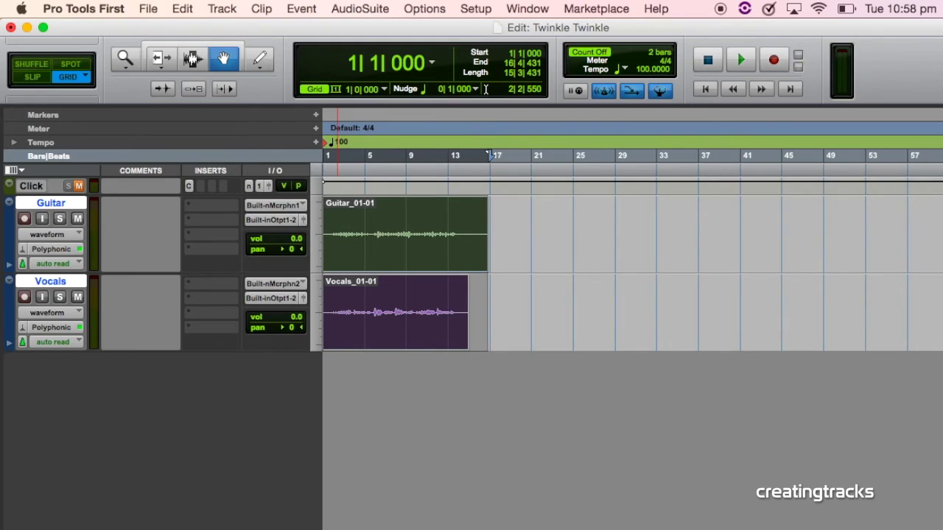
Play the exported mix Twinkle Twinkle v1.wav from the Bounced Files folder.
key("super+Tab")
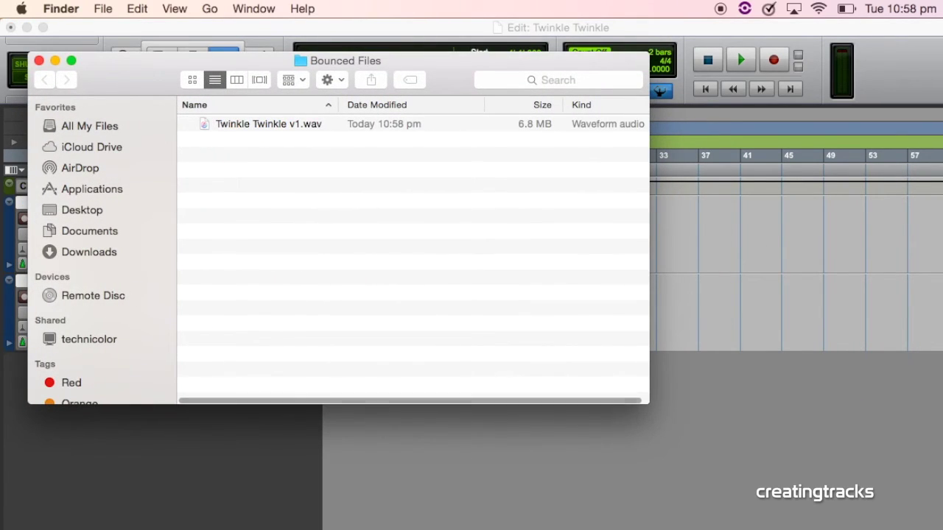
double_click(283, 124)
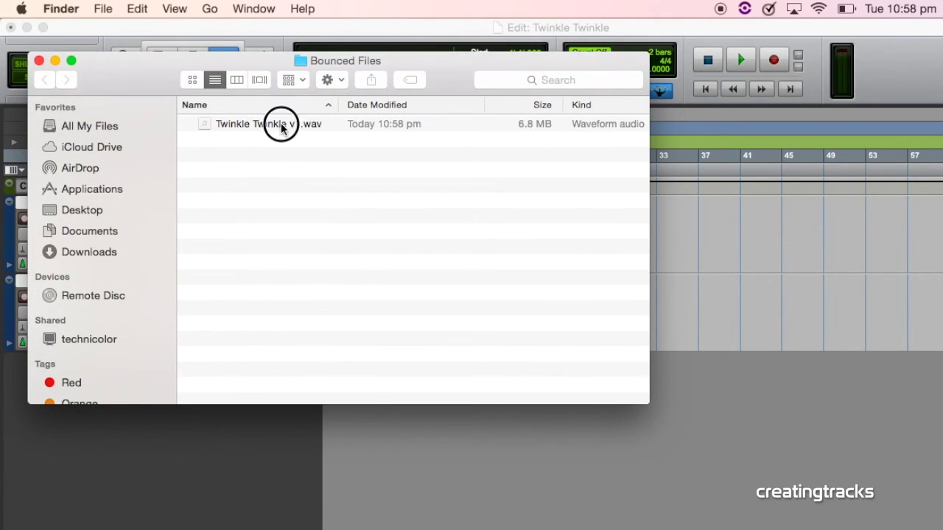